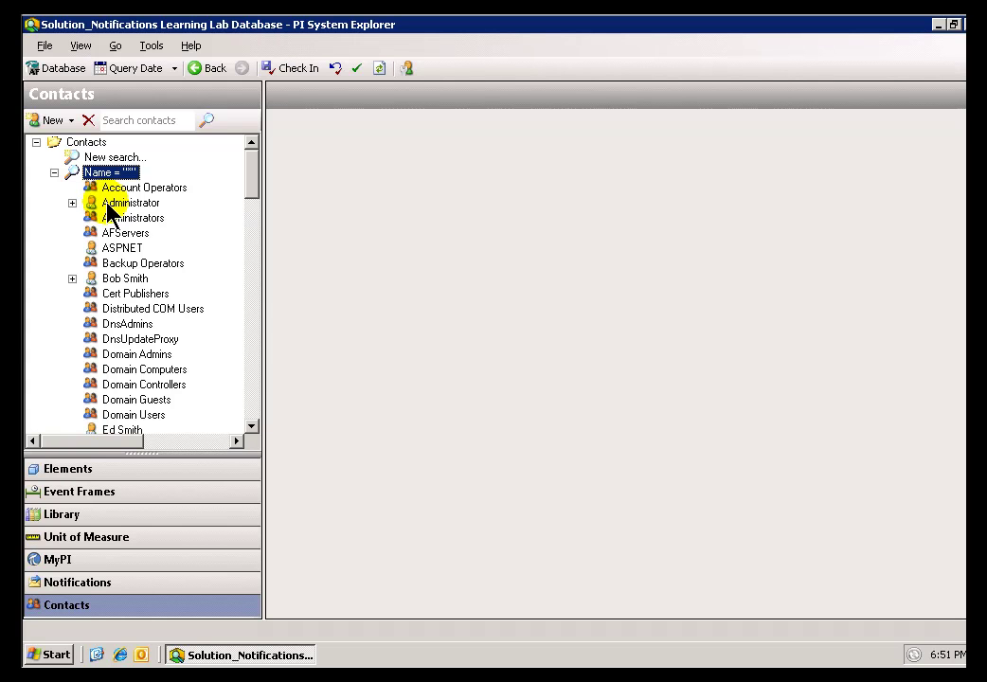
# - Expand the contact, review its existing Email endpoint settings, then return to the contact's details
pyautogui.click(72, 280)
pyautogui.click(131, 295)
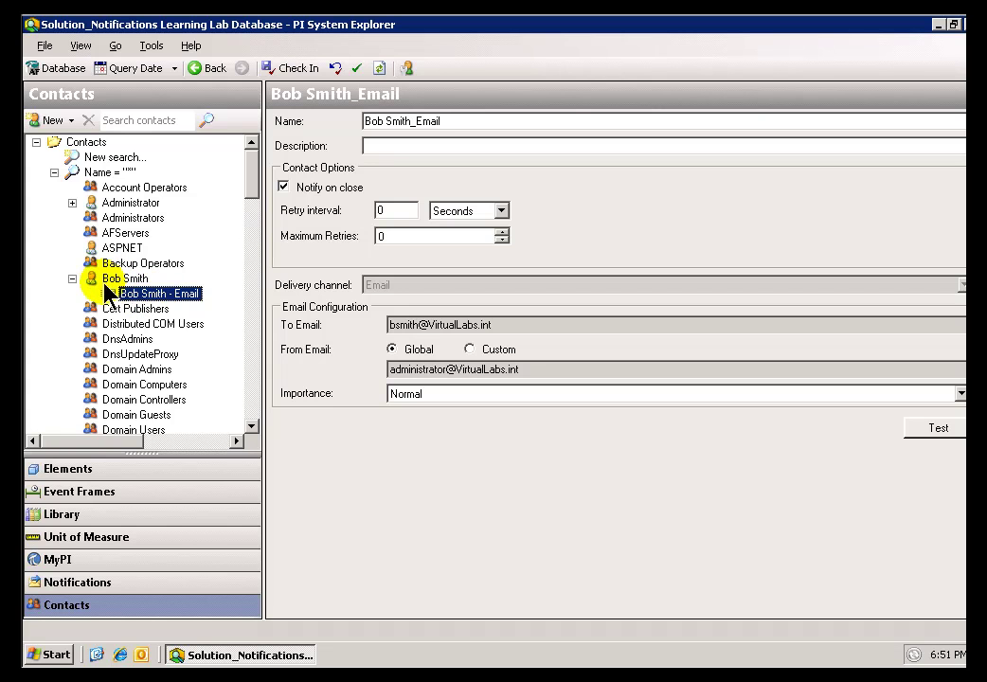
pyautogui.click(112, 280)
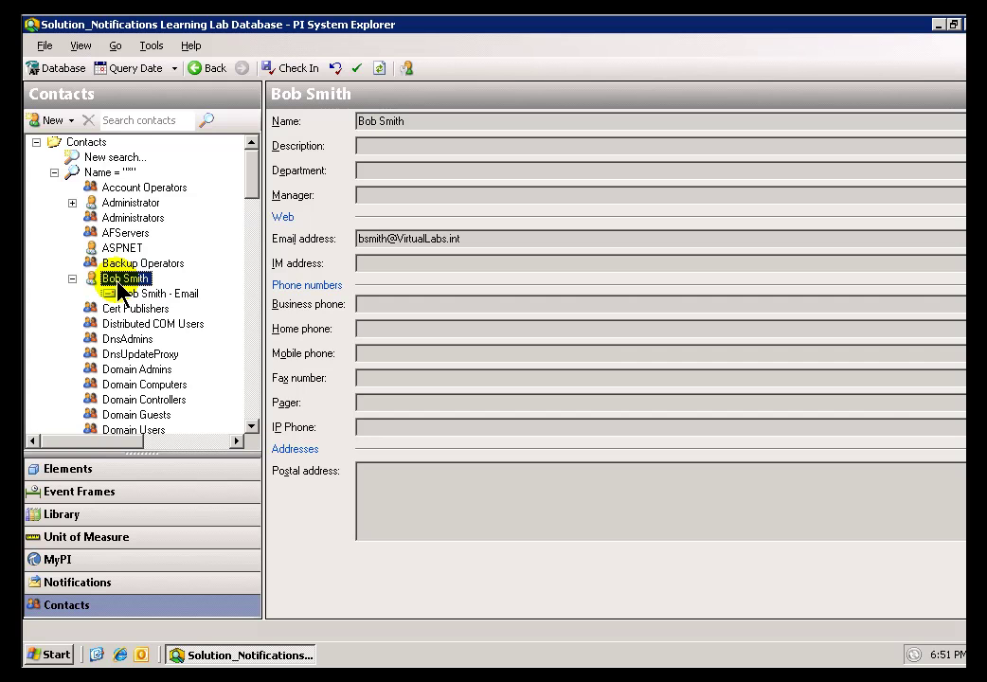
# - Add Delivery endpoint3 under the contact and settle its delivery channel on Email
pyautogui.rightClick(117, 282)
pyautogui.click(201, 358)
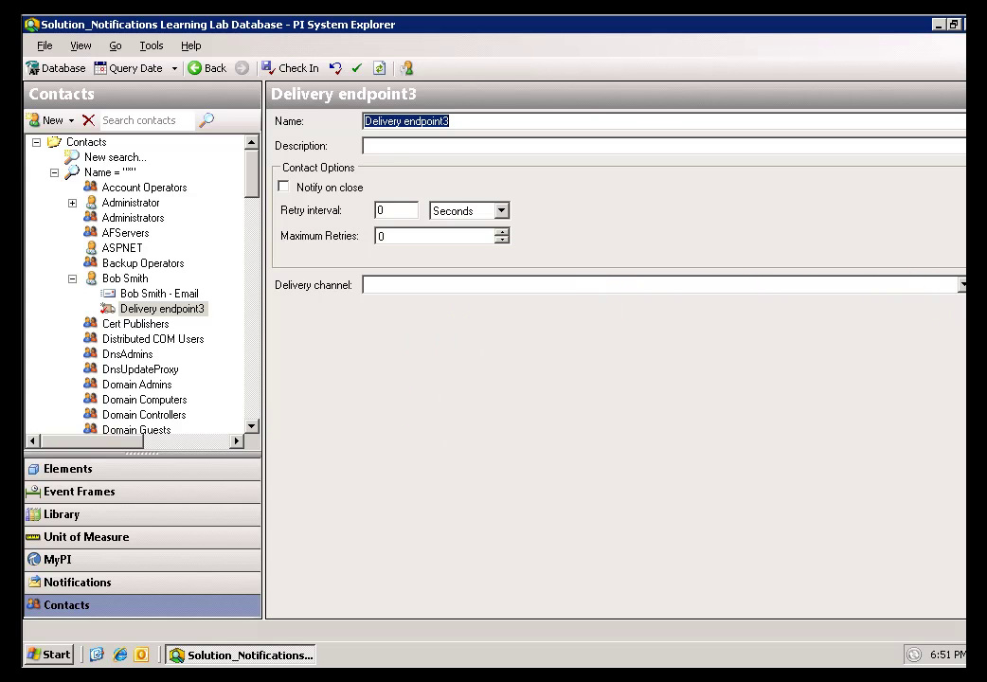
pyautogui.click(962, 285)
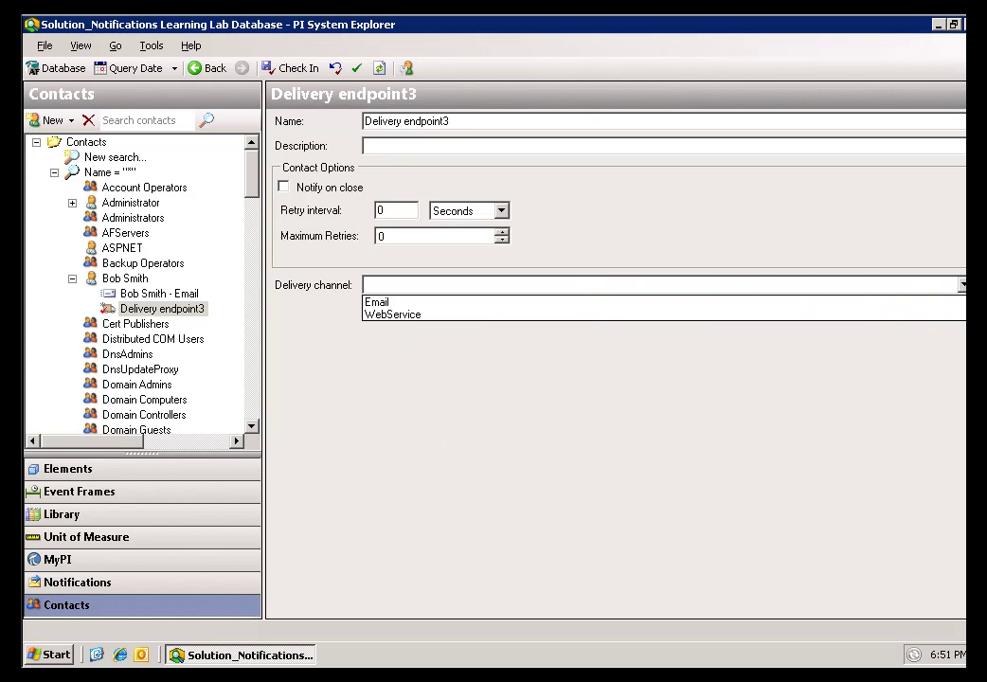
pyautogui.click(387, 304)
pyautogui.click(502, 287)
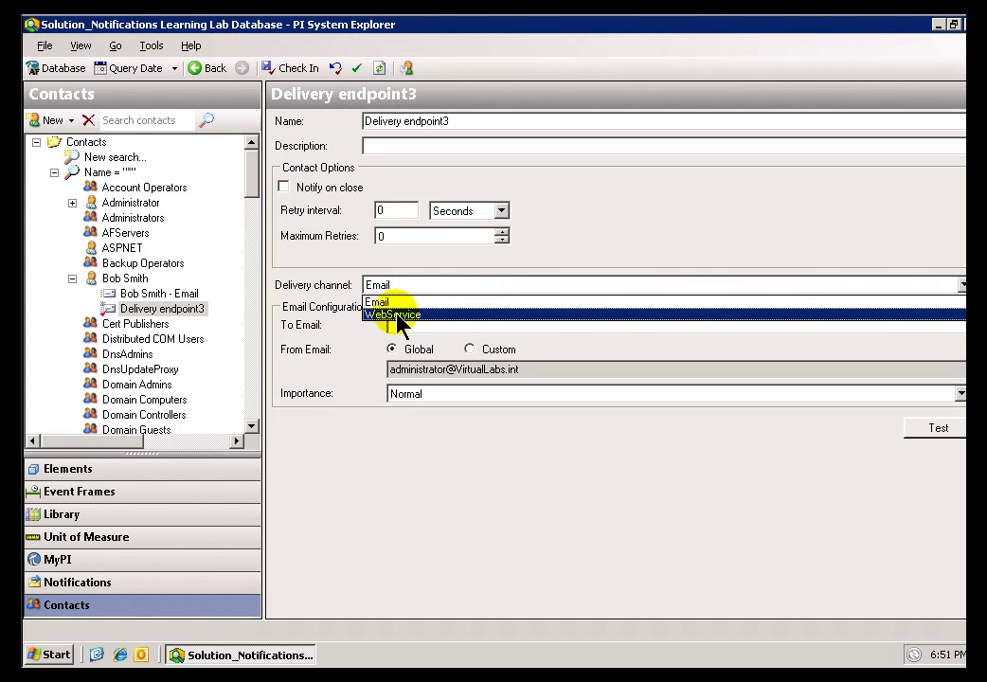
pyautogui.click(397, 315)
pyautogui.click(446, 289)
pyautogui.click(407, 303)
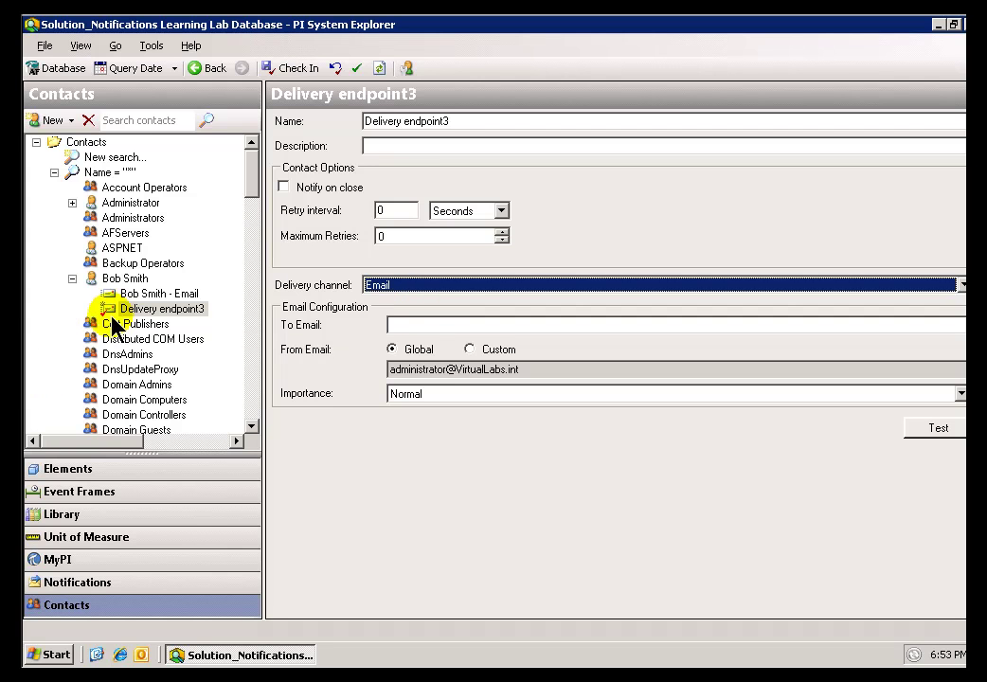
# - Undo the check-out to discard the unsaved Delivery endpoint3
pyautogui.click(336, 68)
pyautogui.click(661, 468)
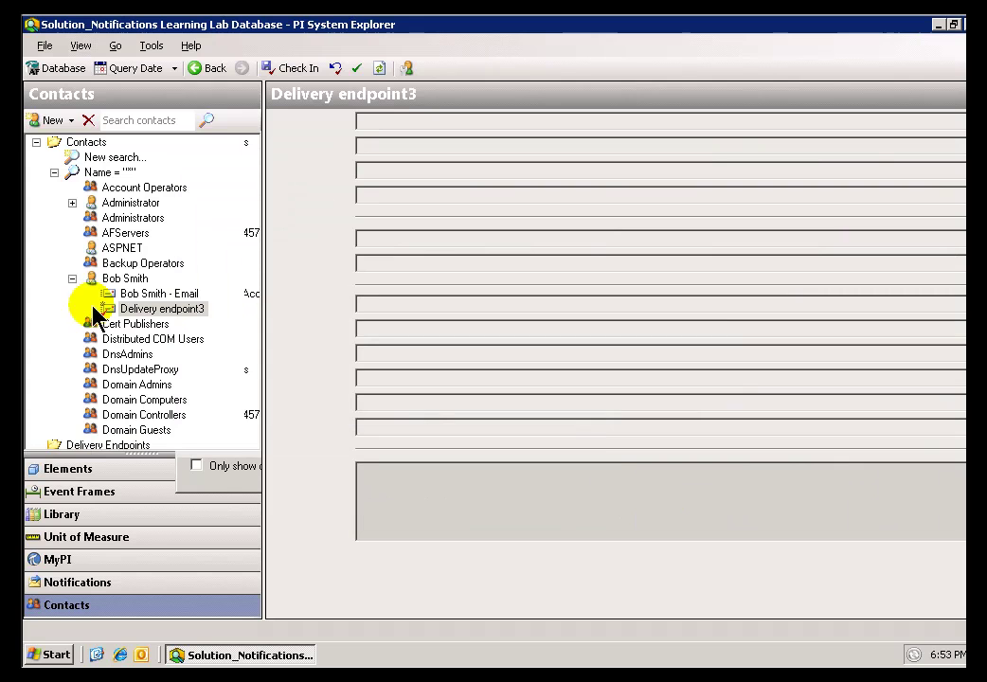
pyautogui.click(95, 173)
pyautogui.click(68, 143)
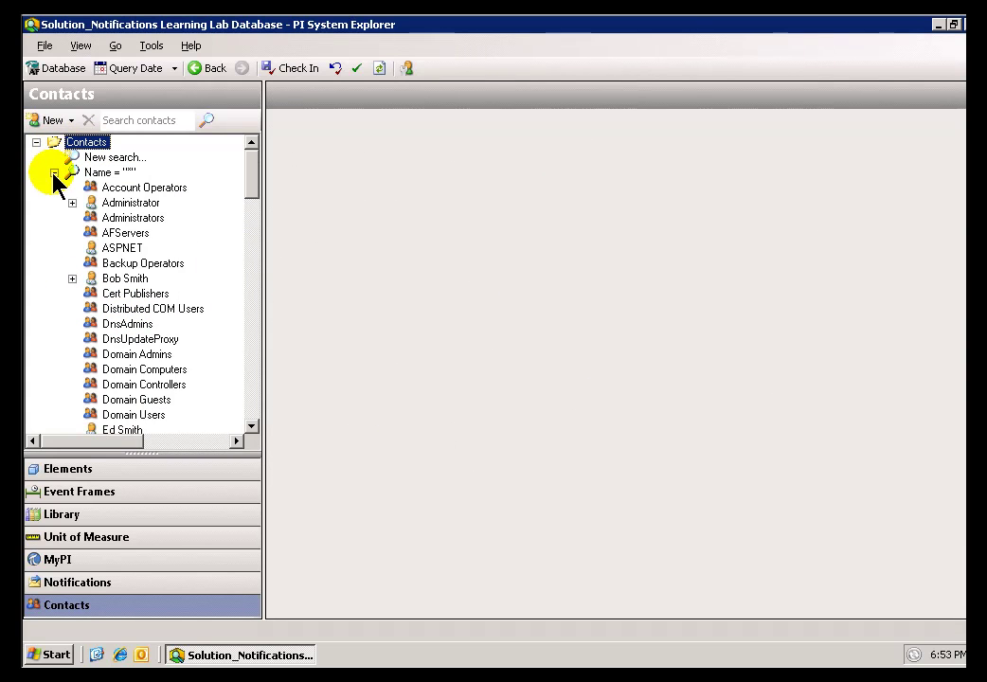
# - Collapse the contact search results and inspect the Delivery Endpoints folder without creating anything
pyautogui.click(54, 173)
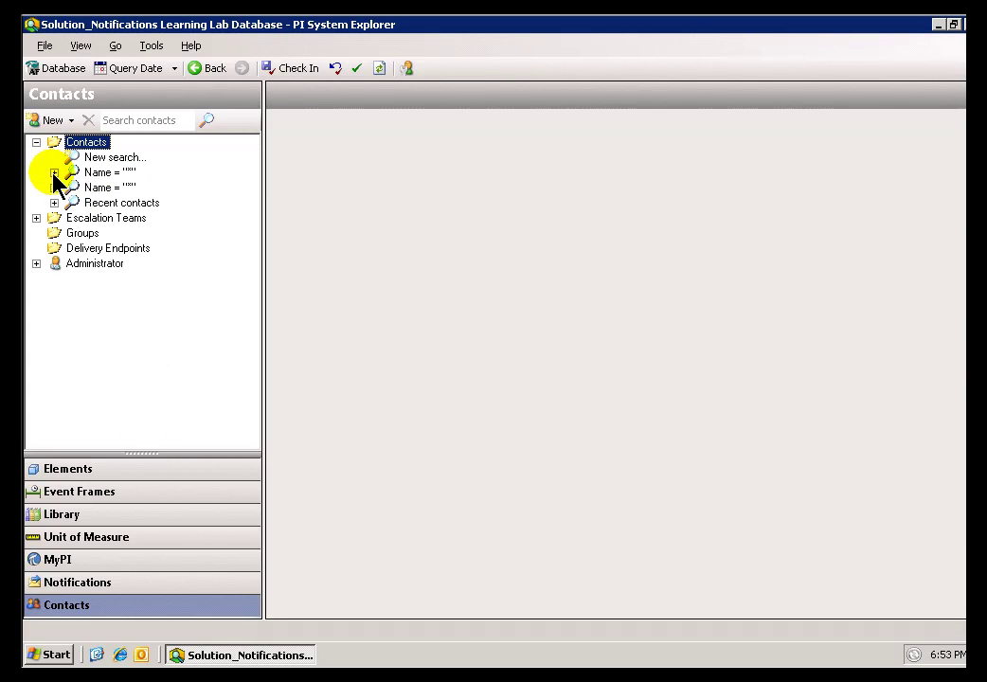
pyautogui.click(76, 249)
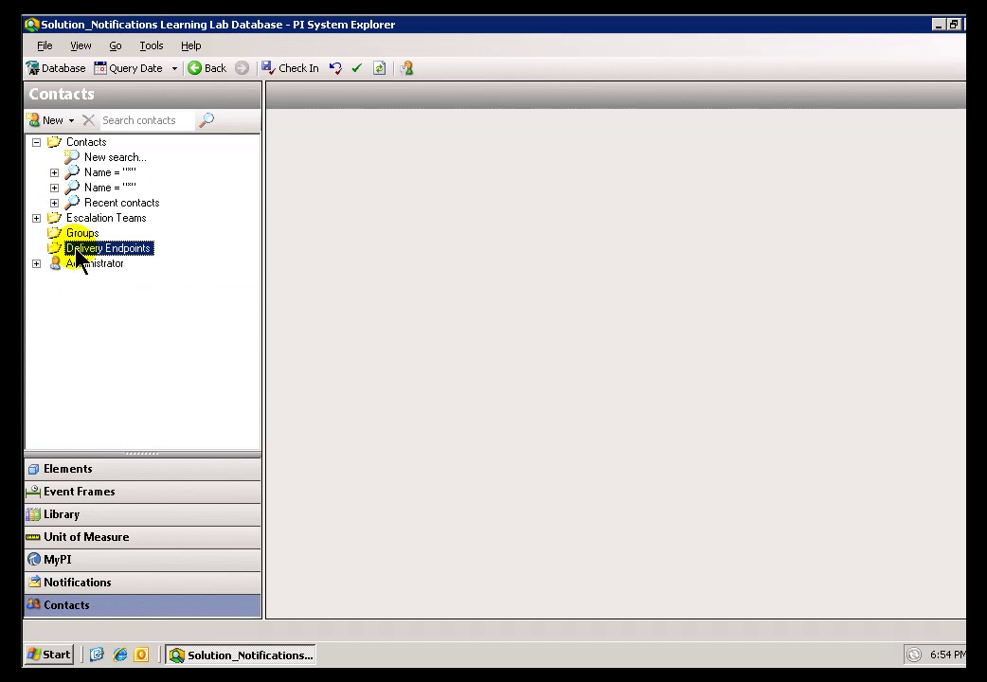
pyautogui.rightClick(77, 251)
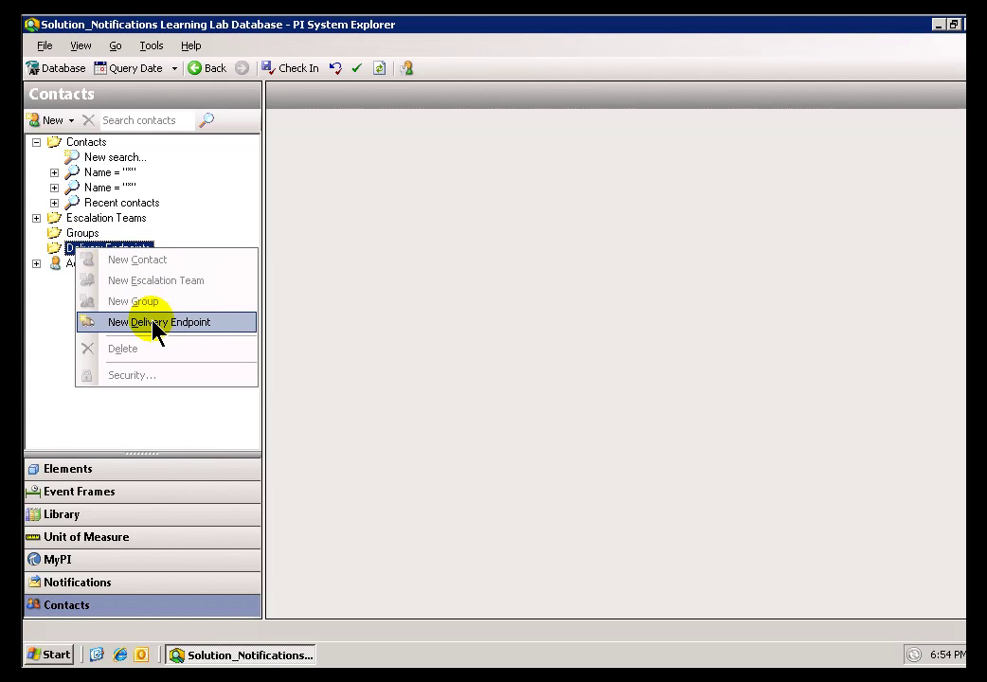
pyautogui.click(60, 256)
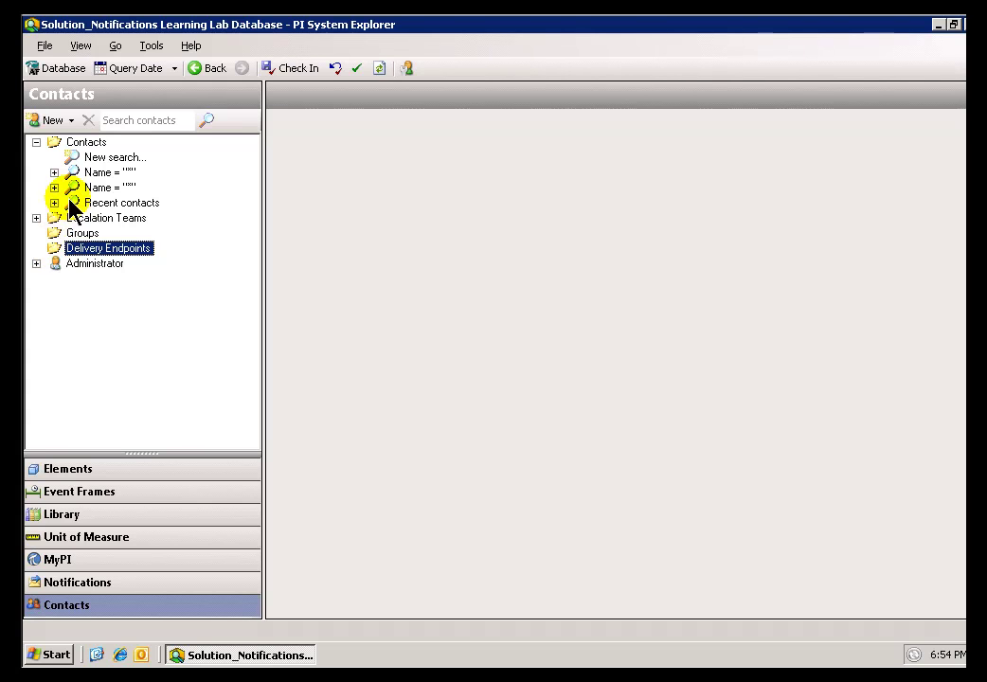
# - Re-expand the search results and contact, and add Delivery endpoint4 under the contact
pyautogui.click(54, 173)
pyautogui.click(73, 250)
pyautogui.click(114, 252)
pyautogui.rightClick(114, 254)
pyautogui.click(200, 327)
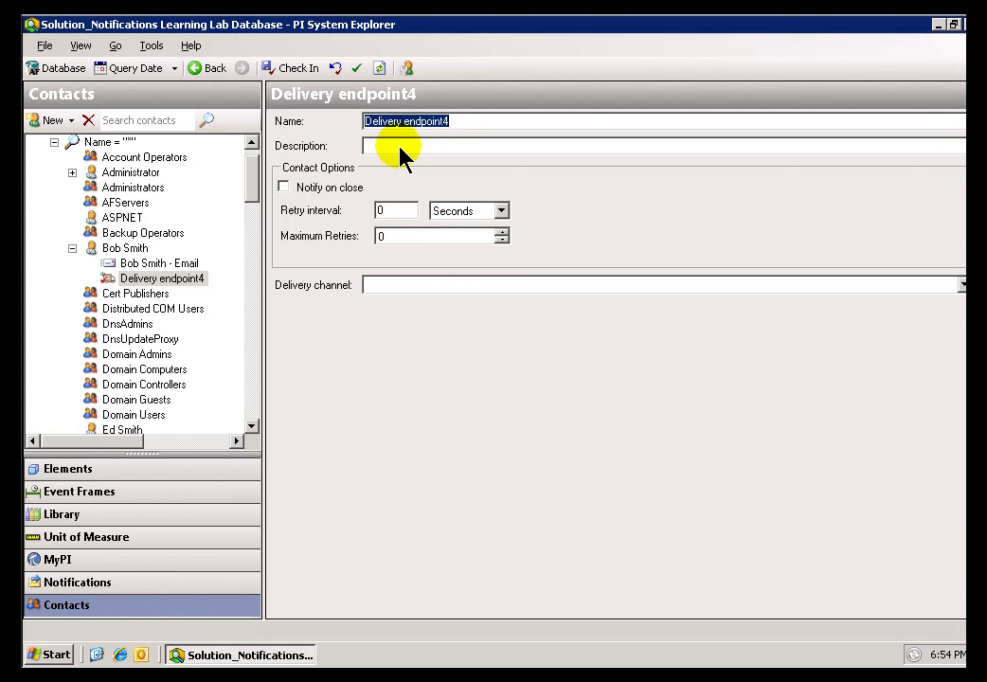
# - Leave Notify on close off and keep the retry interval unit at Seconds
pyautogui.click(284, 187)
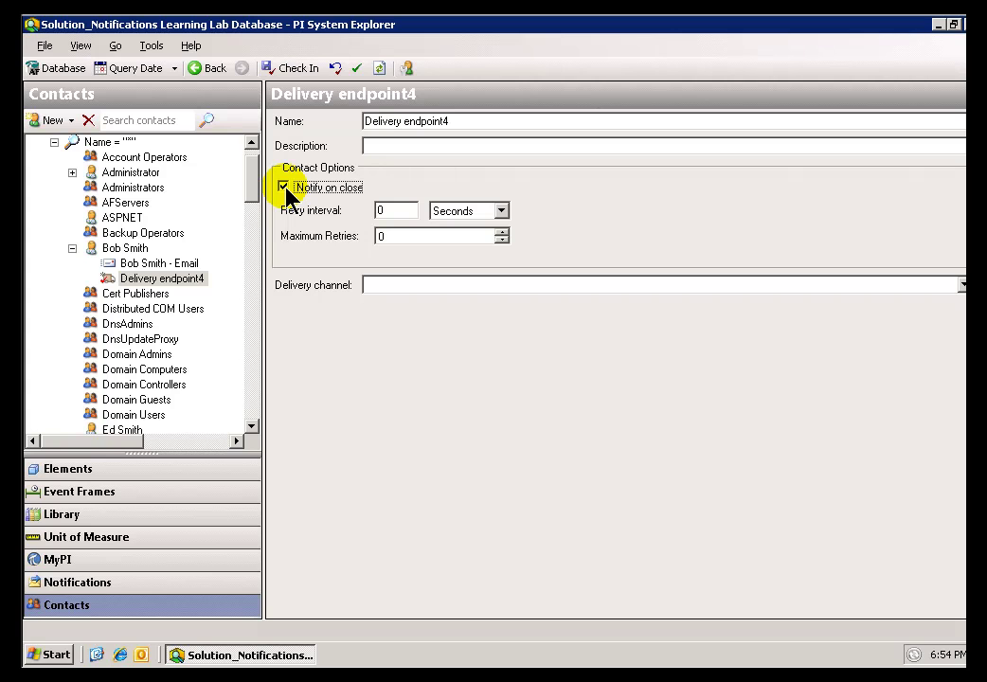
pyautogui.click(286, 188)
pyautogui.click(286, 188)
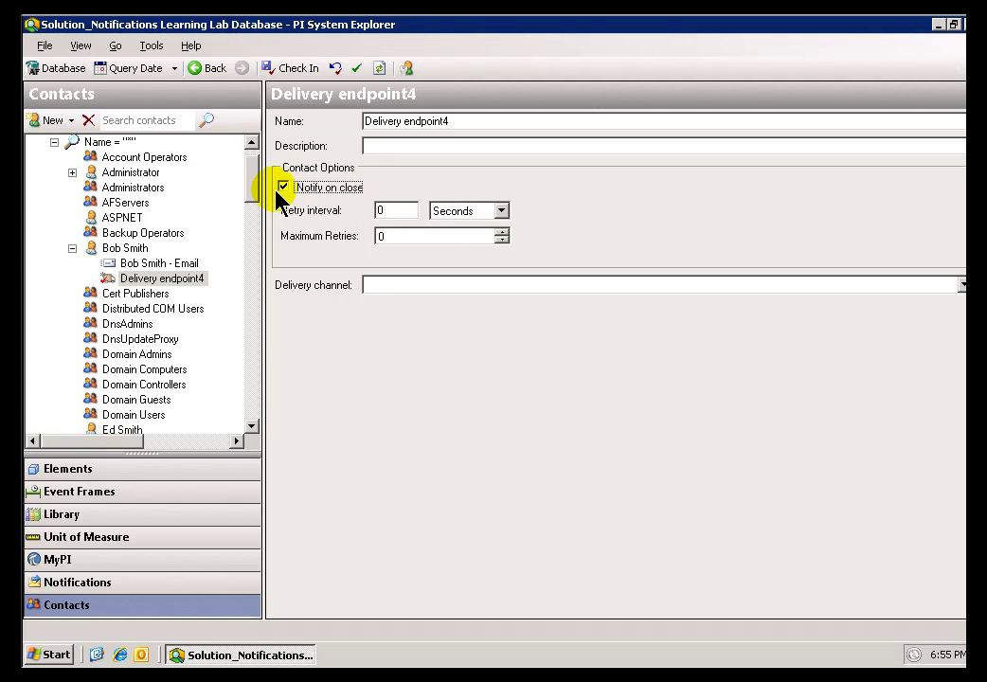
pyautogui.click(283, 188)
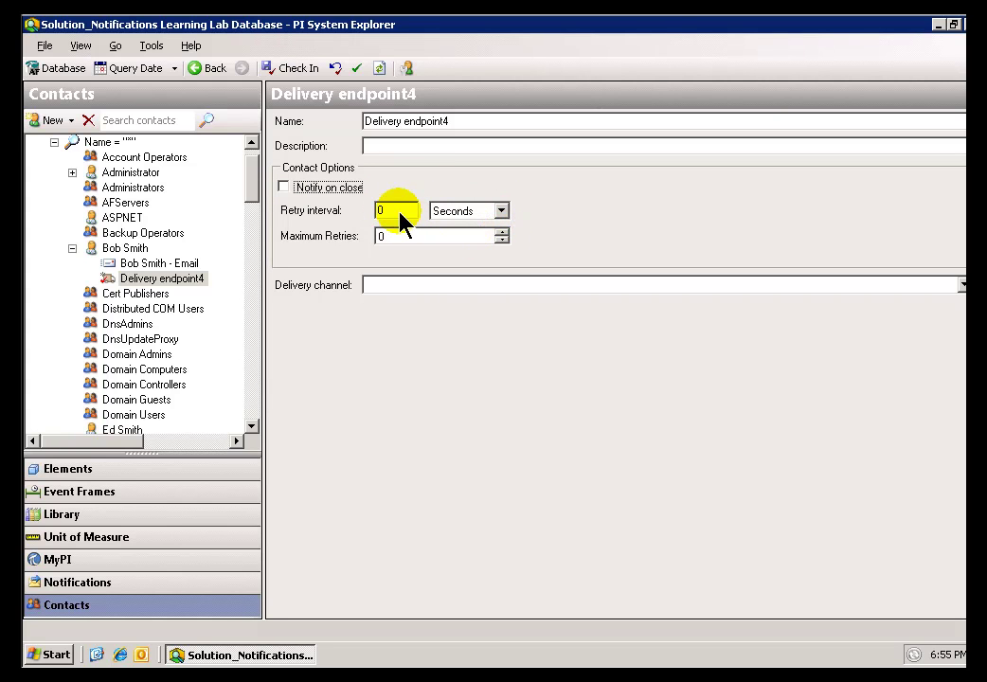
pyautogui.click(403, 212)
pyautogui.click(501, 213)
pyautogui.click(540, 207)
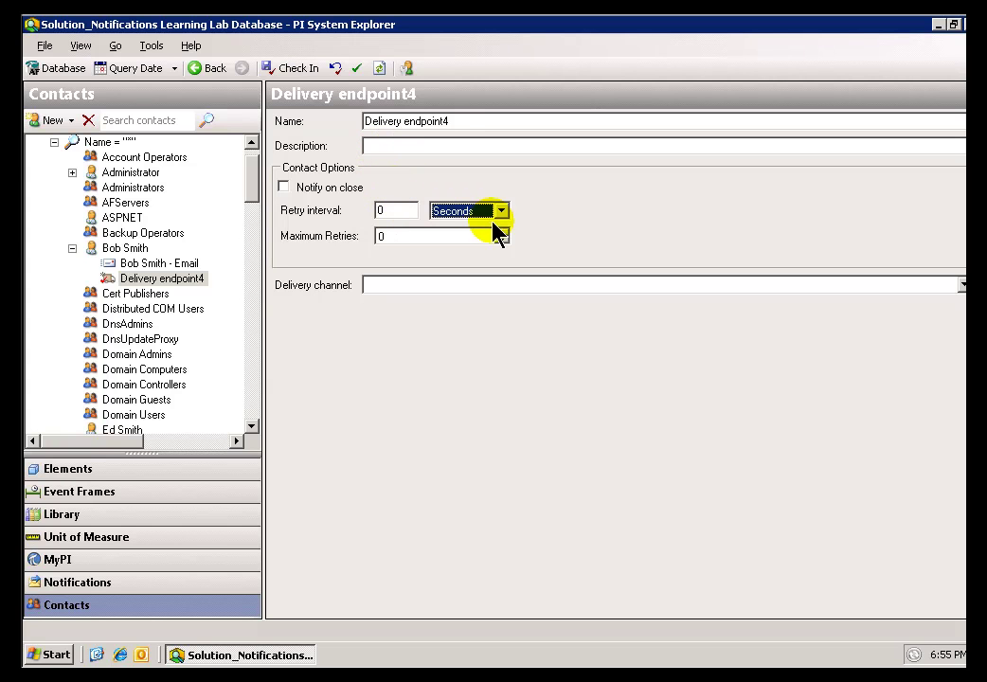
# - Set the Email channel, enter the contact's e-mail as recipient, and keep the Global sender address
pyautogui.click(961, 286)
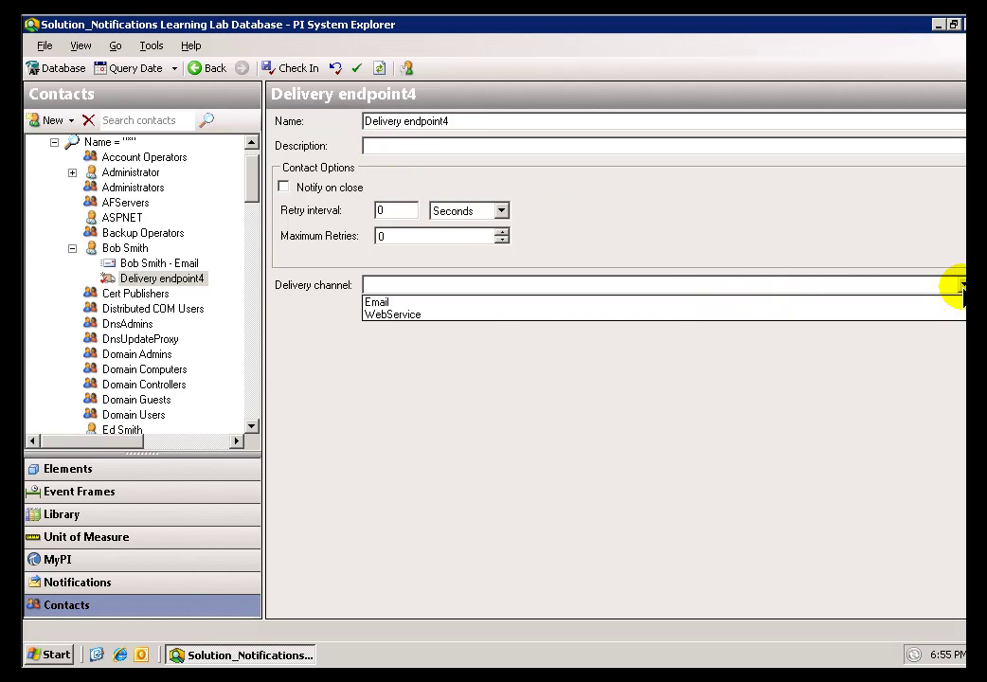
pyautogui.click(381, 303)
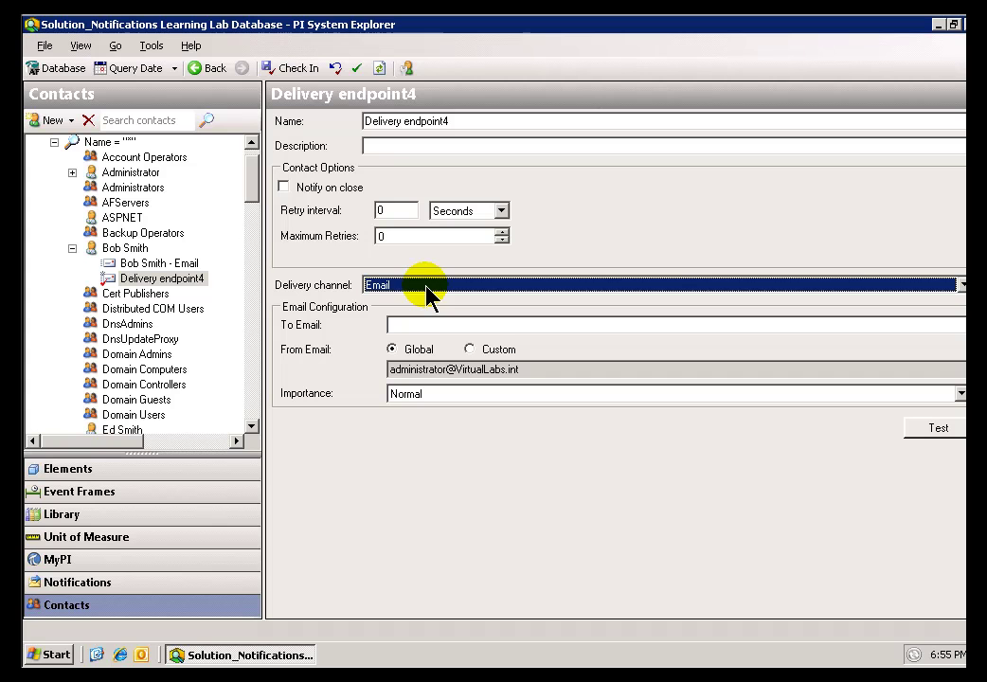
pyautogui.click(427, 328)
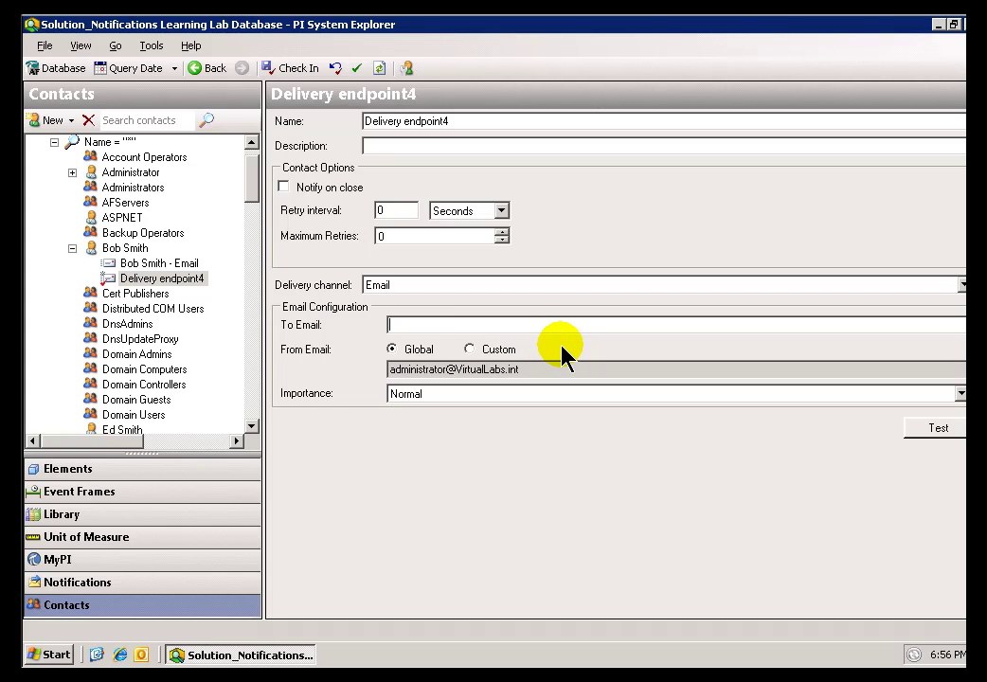
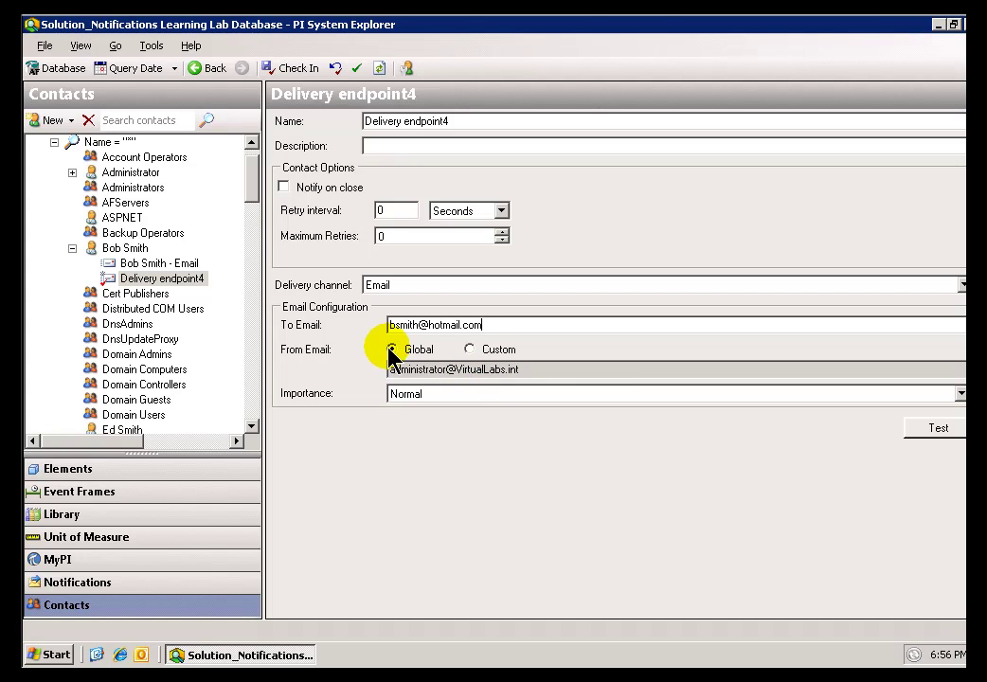
pyautogui.click(469, 350)
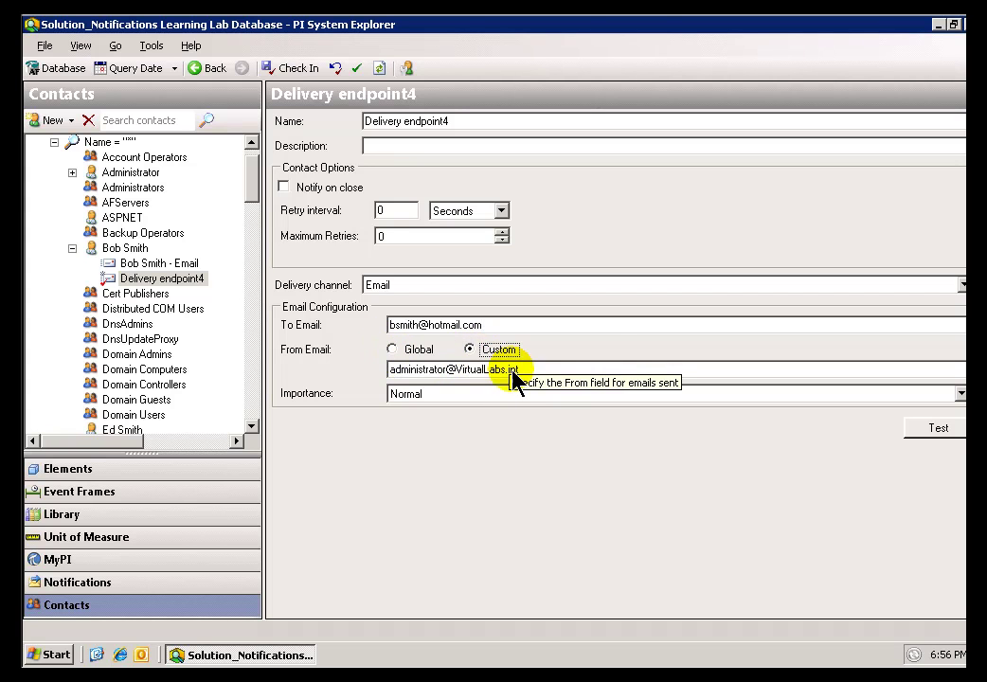
pyautogui.click(391, 351)
pyautogui.click(961, 395)
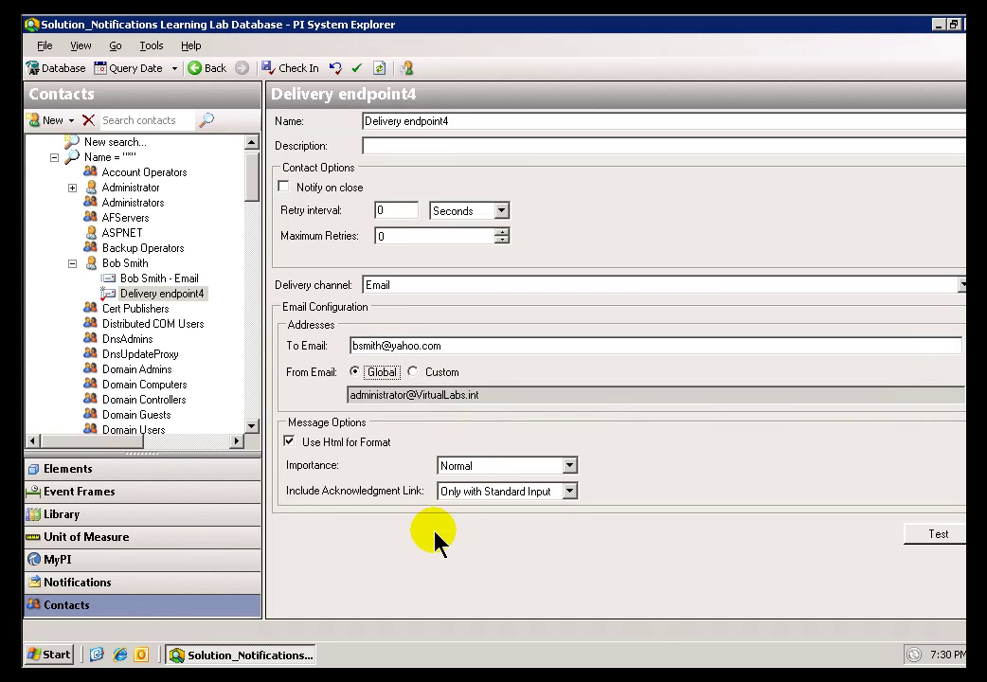
pyautogui.click(290, 444)
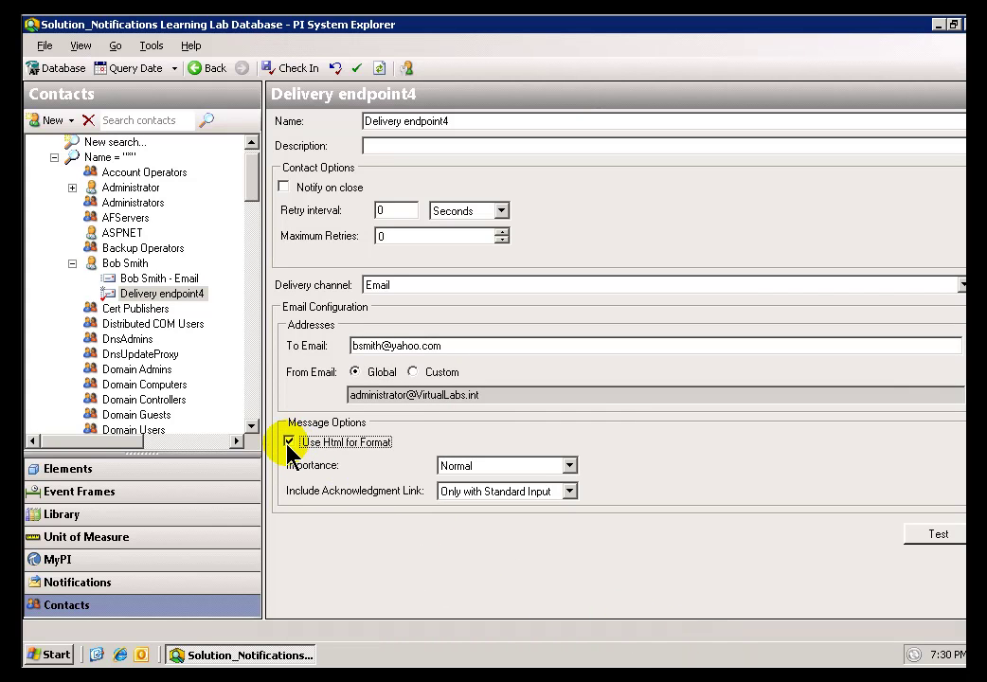
pyautogui.click(292, 443)
pyautogui.click(290, 443)
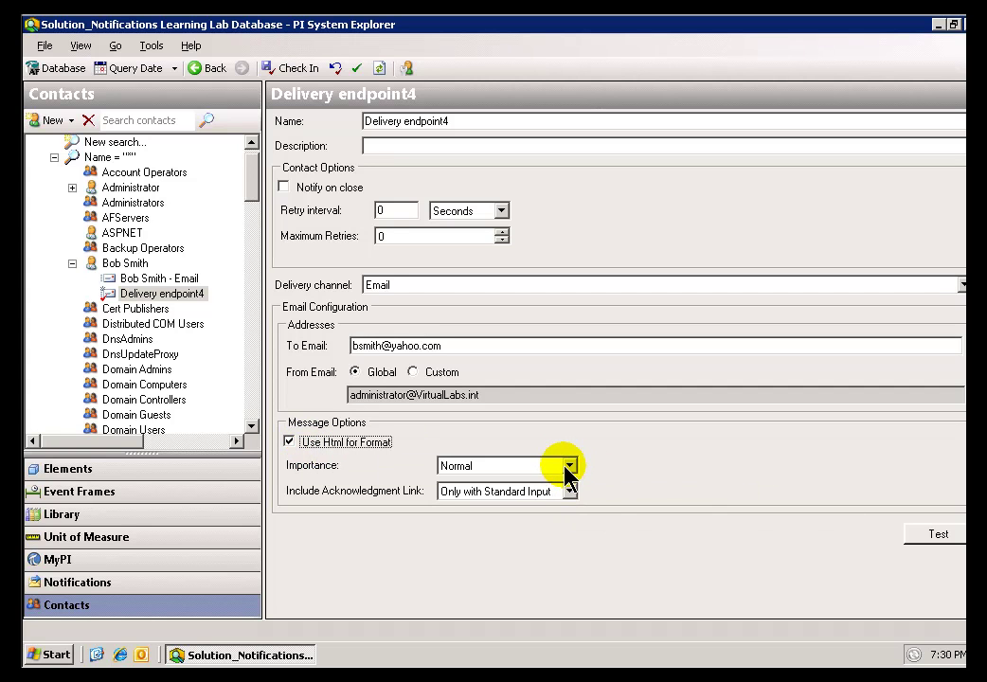
pyautogui.click(569, 466)
pyautogui.click(570, 468)
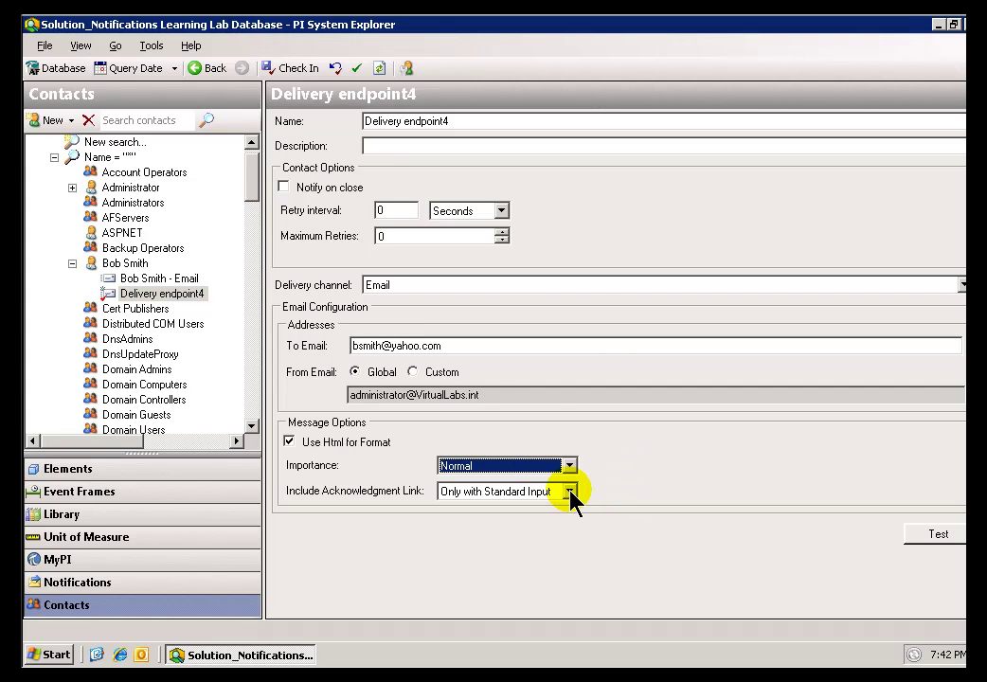
pyautogui.click(570, 493)
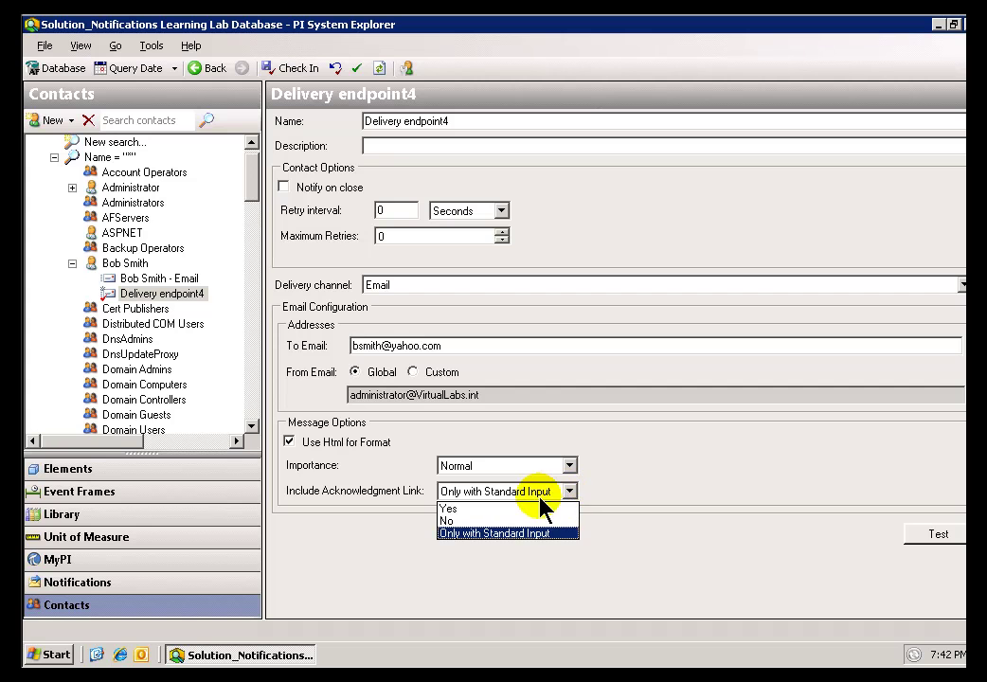
pyautogui.click(460, 537)
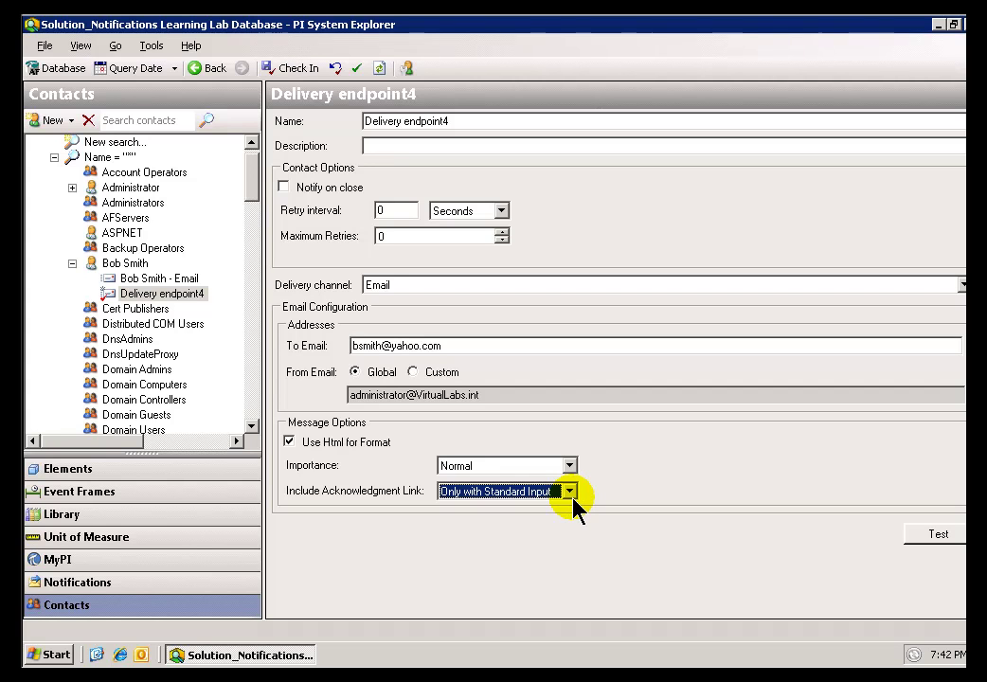
pyautogui.click(569, 493)
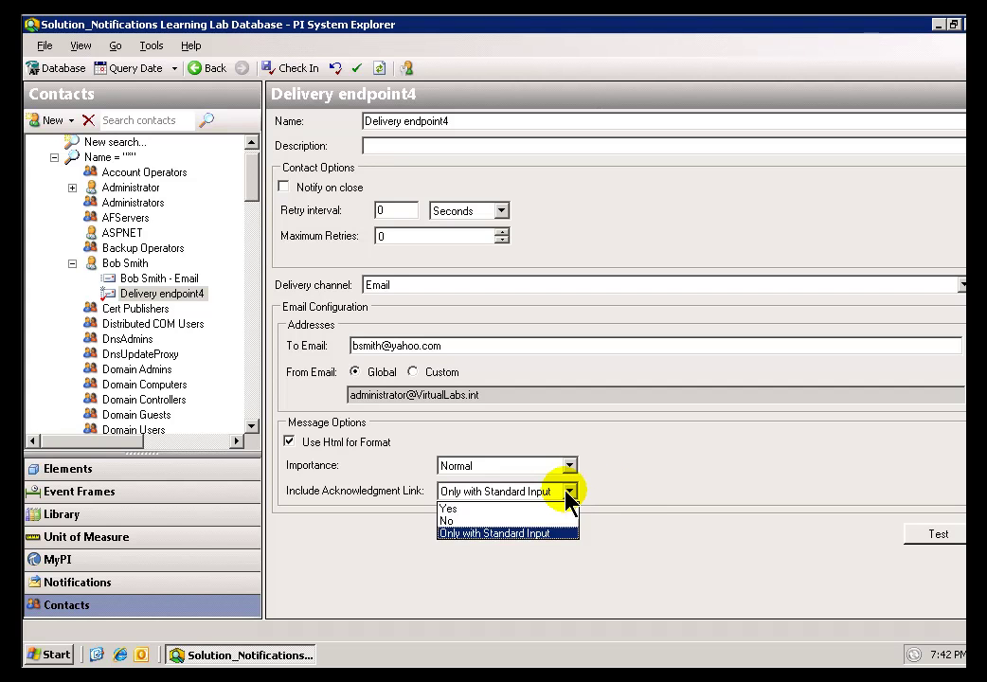
pyautogui.click(467, 509)
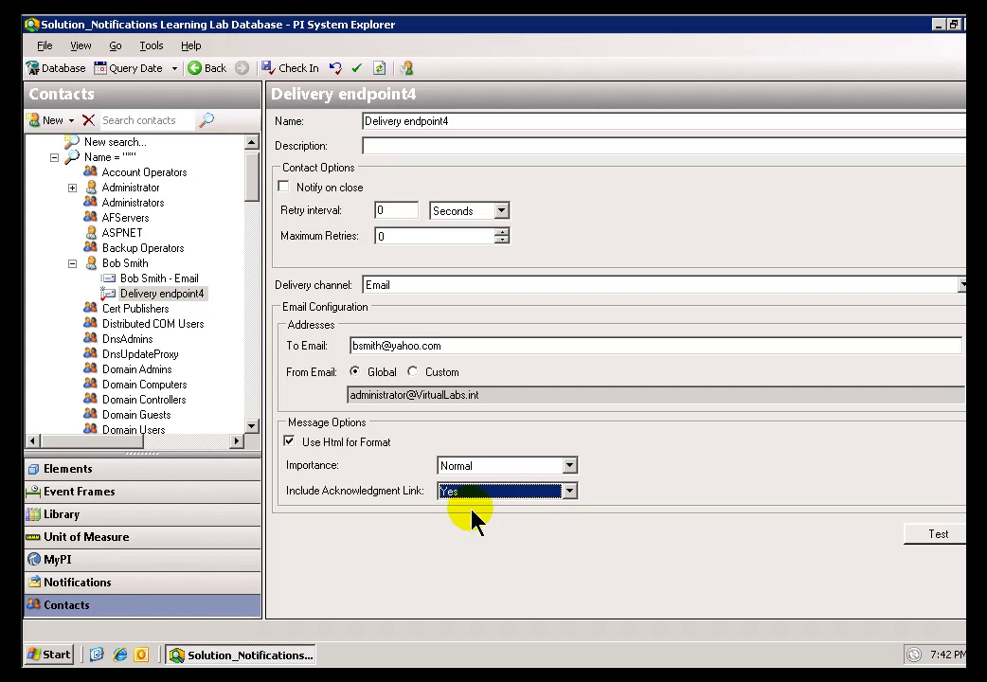
pyautogui.click(570, 493)
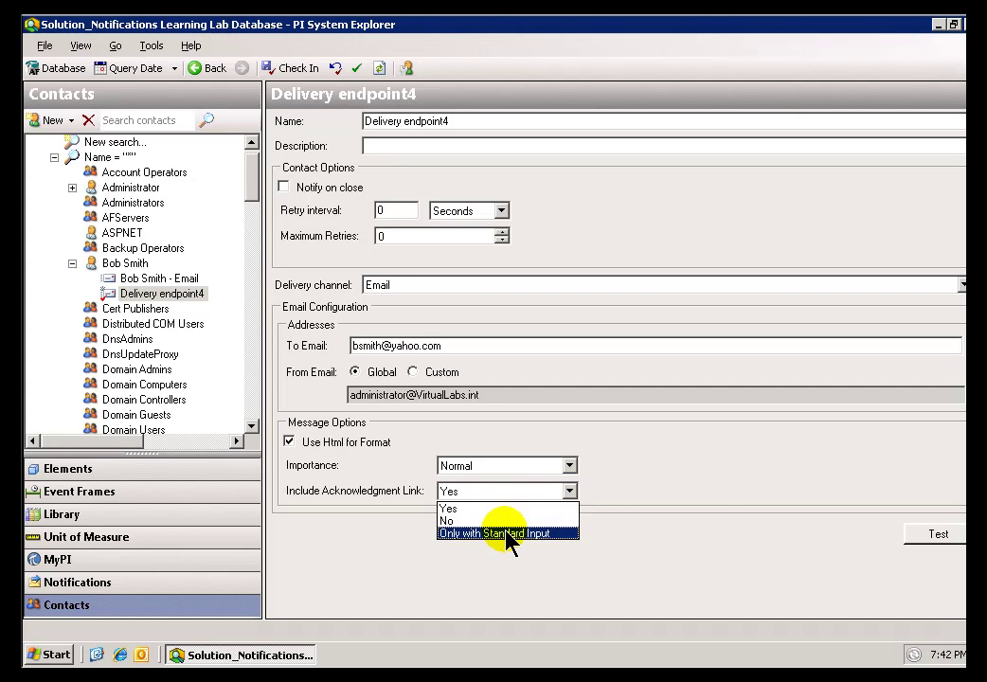
pyautogui.click(507, 533)
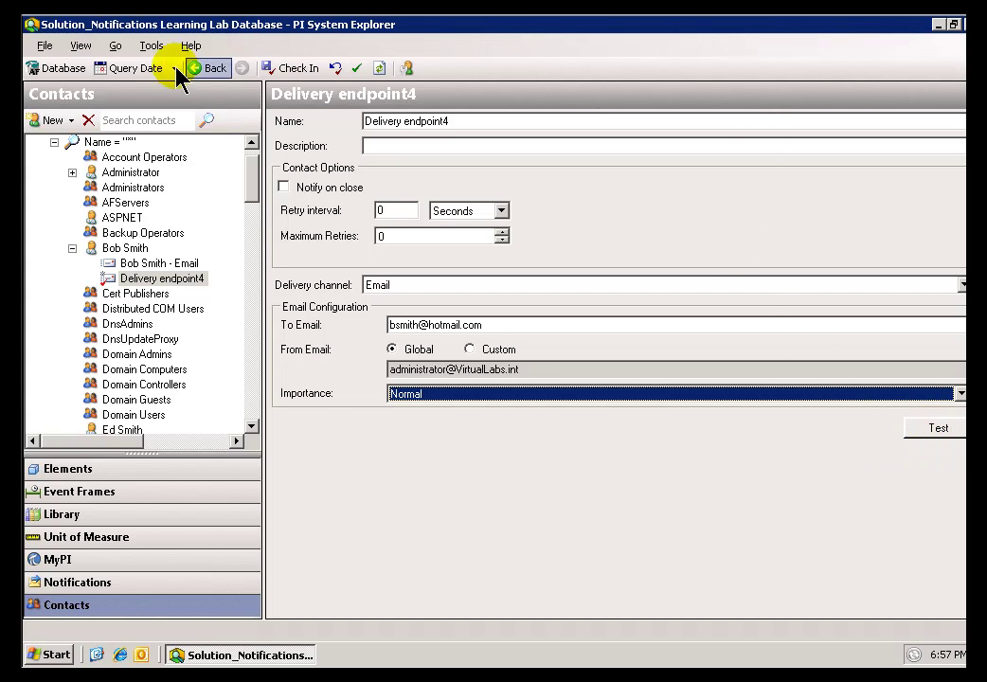
# - Open Tools > Notification Settings and bring up the Email channel's options on Delivery Channels
pyautogui.click(147, 49)
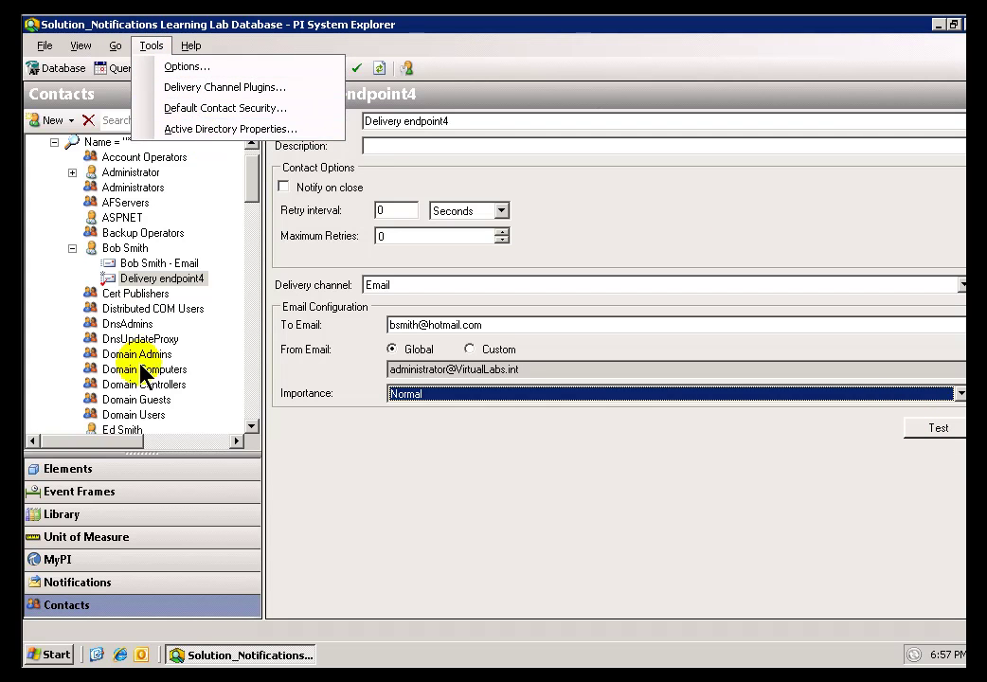
pyautogui.click(74, 585)
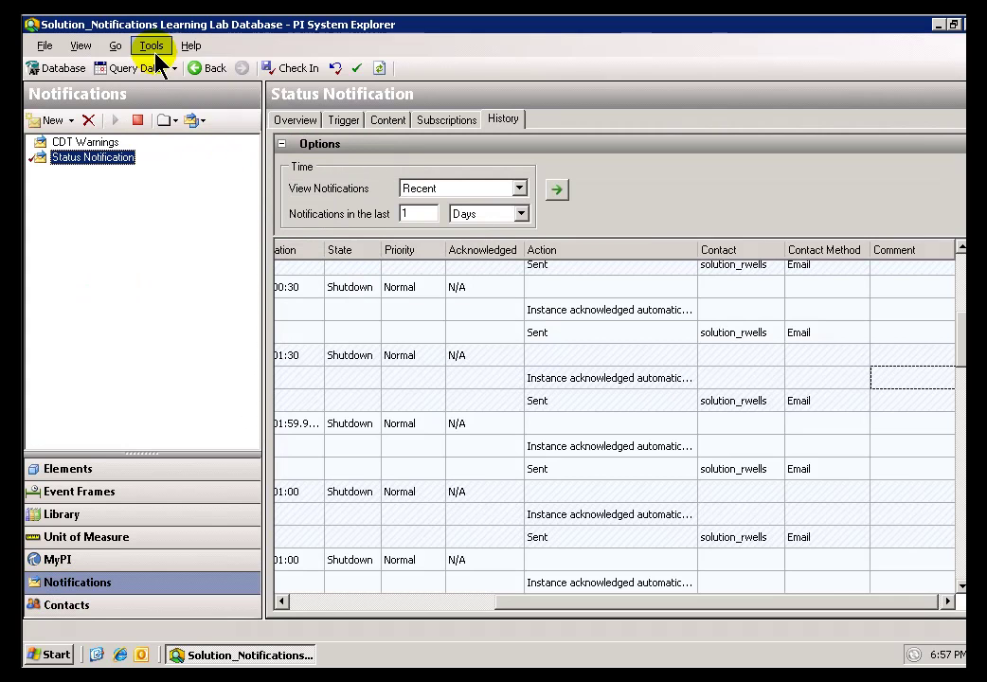
pyautogui.click(157, 53)
pyautogui.click(186, 90)
pyautogui.click(641, 187)
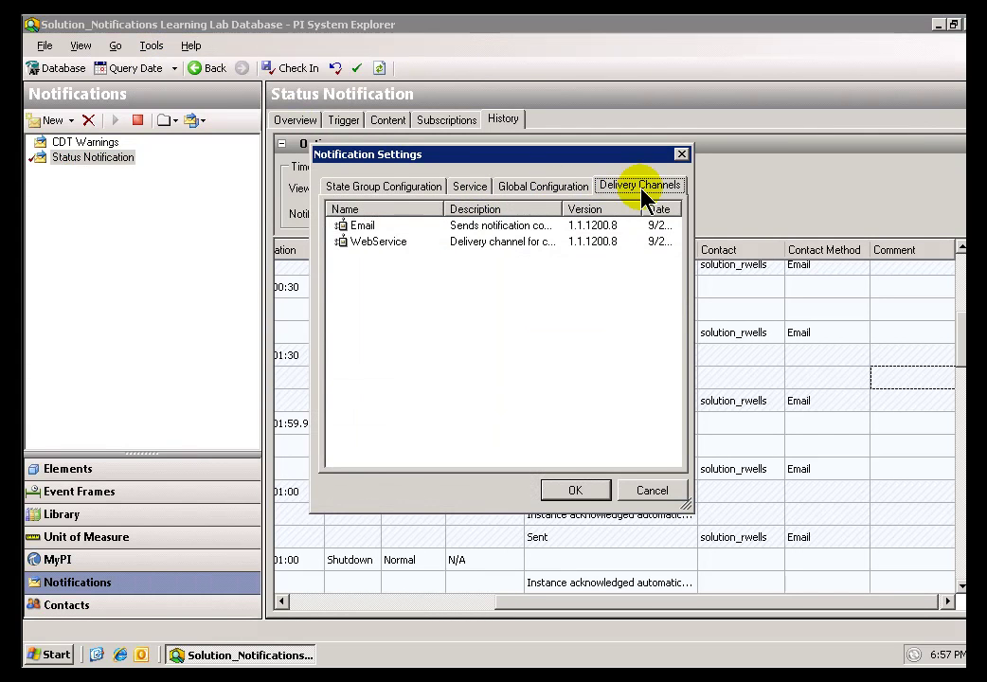
pyautogui.click(343, 227)
pyautogui.rightClick(345, 229)
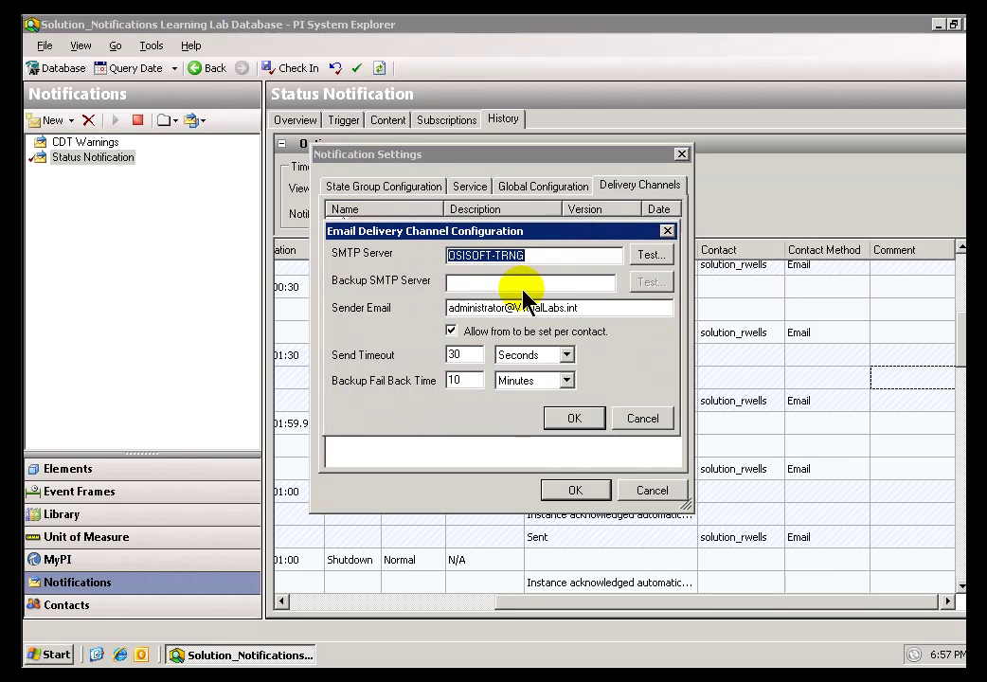